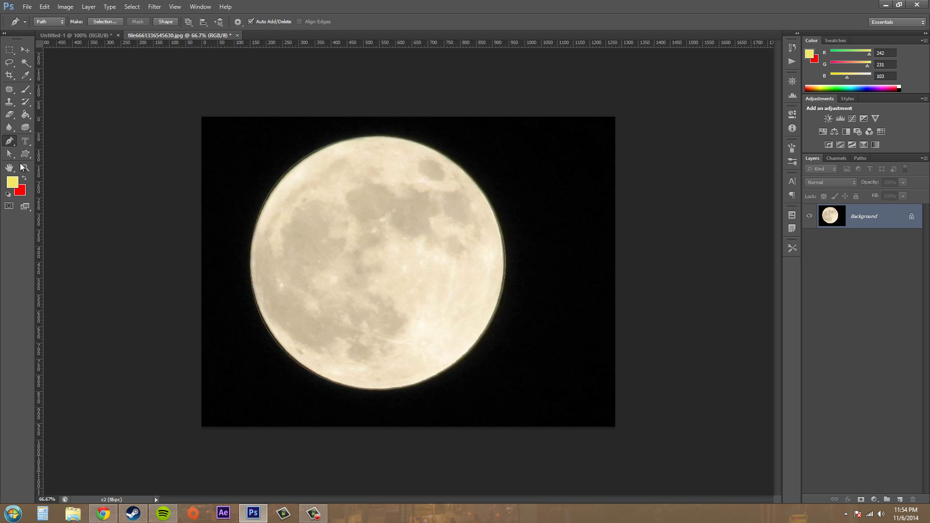
- Convert the locked Background into editable Layer 0, then toggle its visibility off and on
key(a)
click(300, 165)
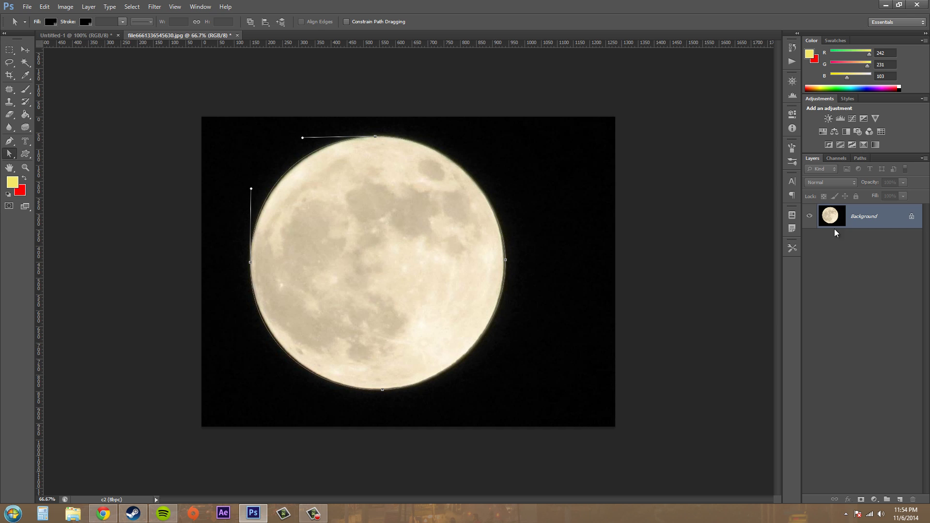
alt+double_click(867, 216)
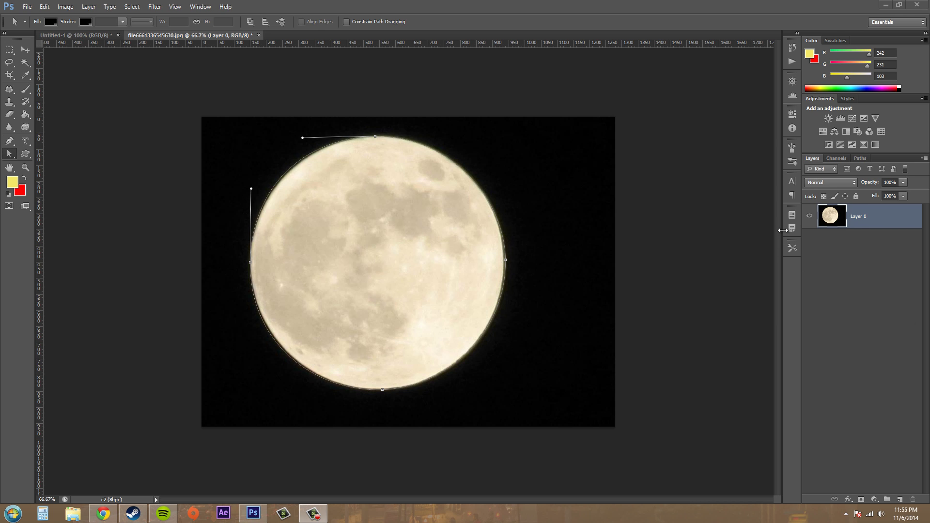
click(810, 219)
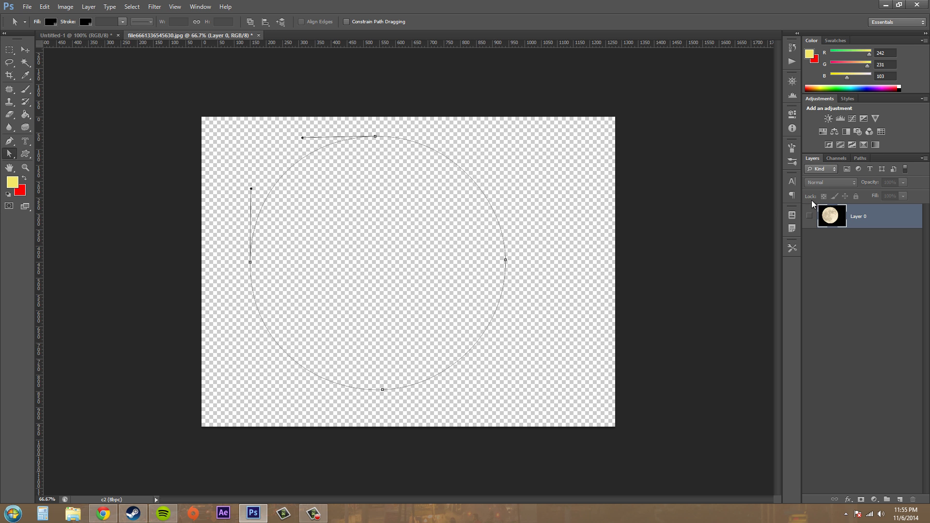
click(809, 216)
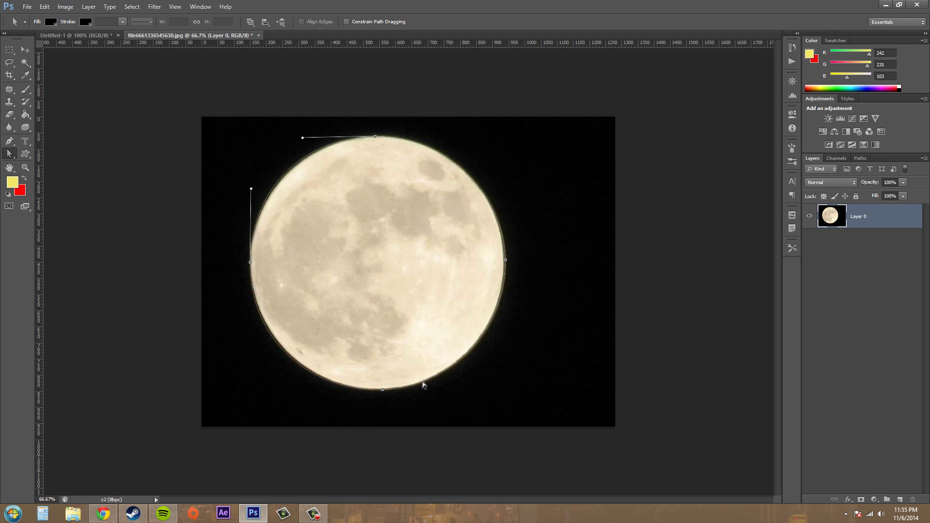
- Select every anchor of the moon's work path and save it as 'Cirlce'
click(861, 159)
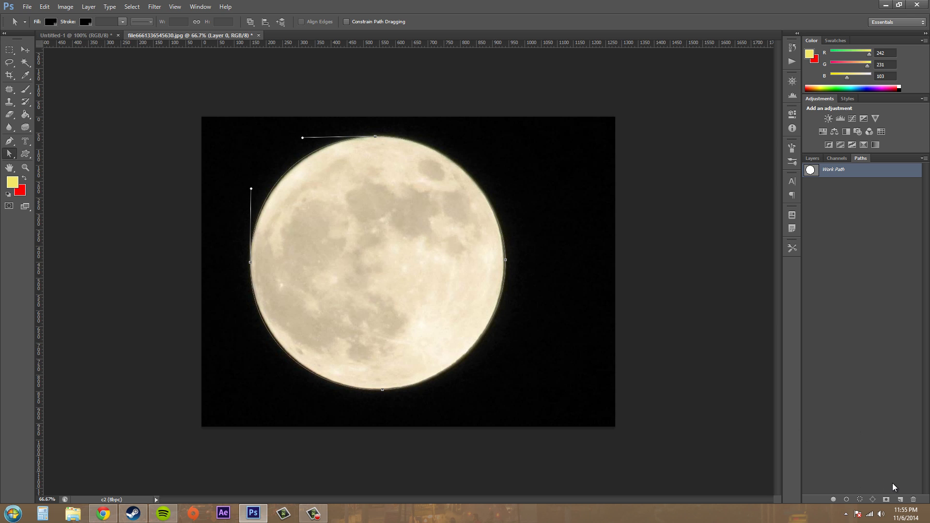
click(451, 364)
drag(197, 89, 587, 421)
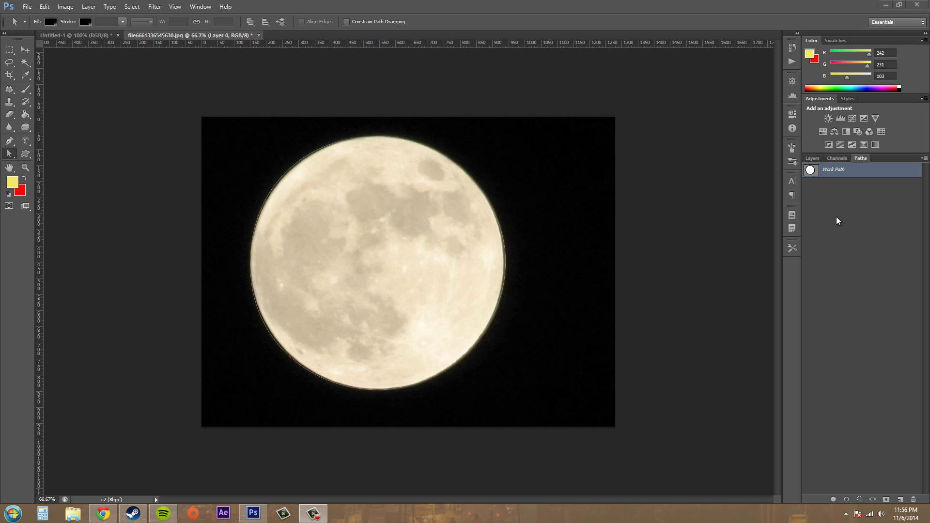
click(859, 172)
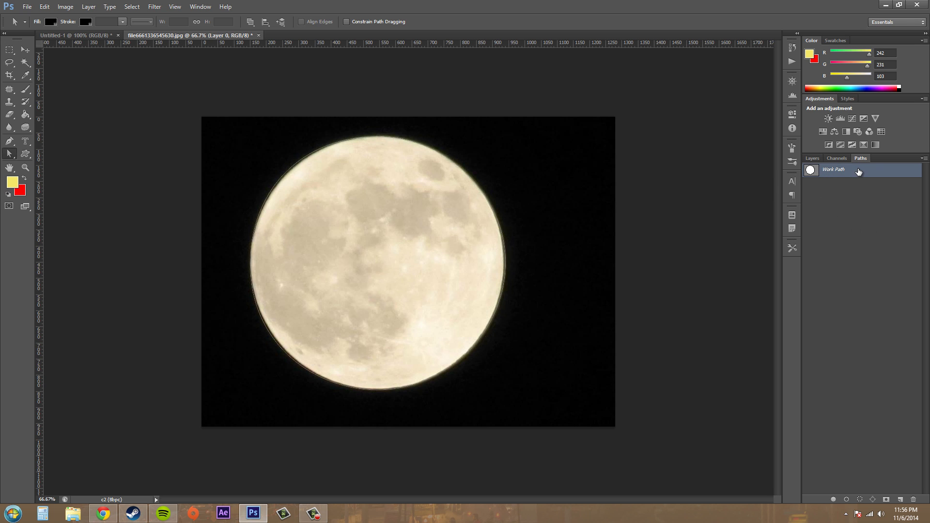
double_click(859, 171)
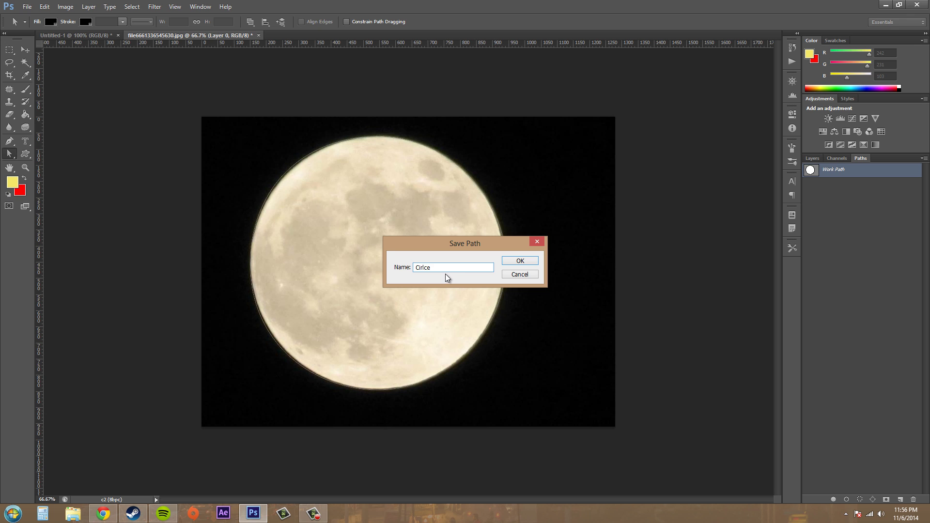
click(520, 261)
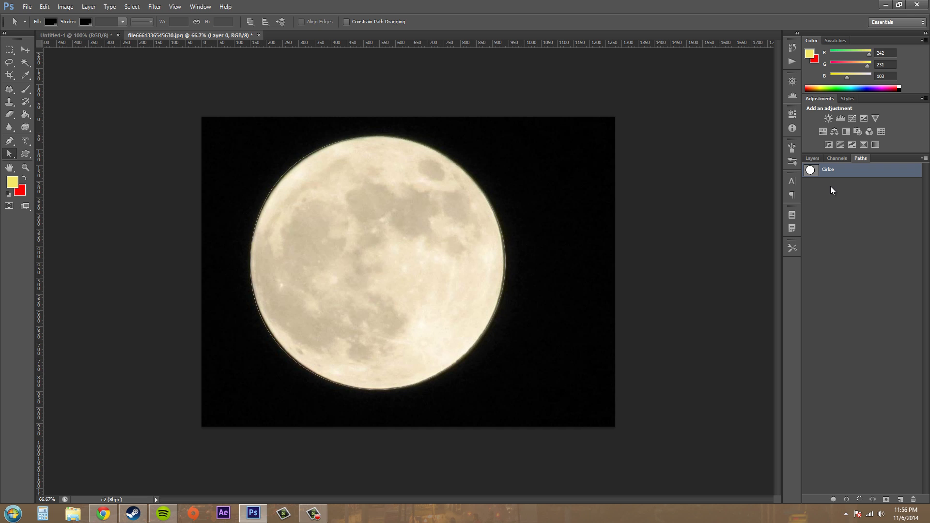
- Assign 'Cirlce' as the image's clipping path, leaving Flatness blank
click(924, 158)
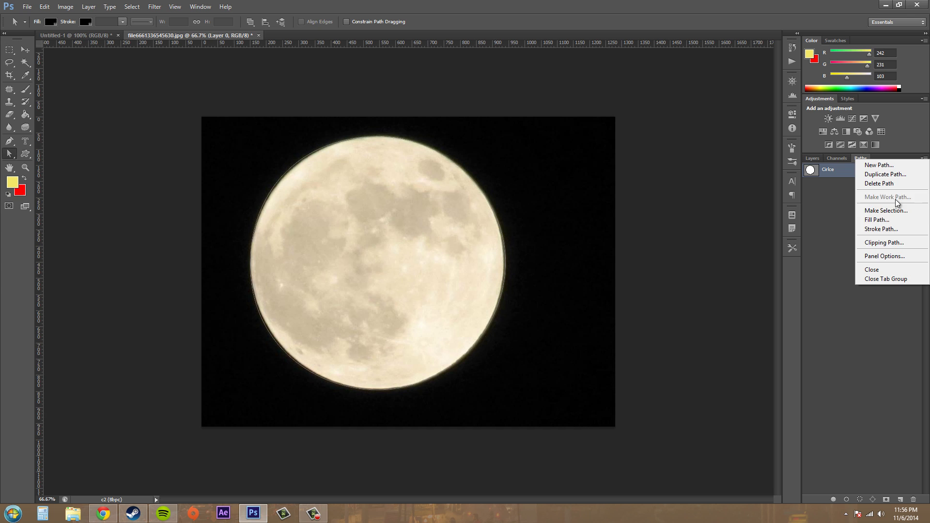
click(893, 244)
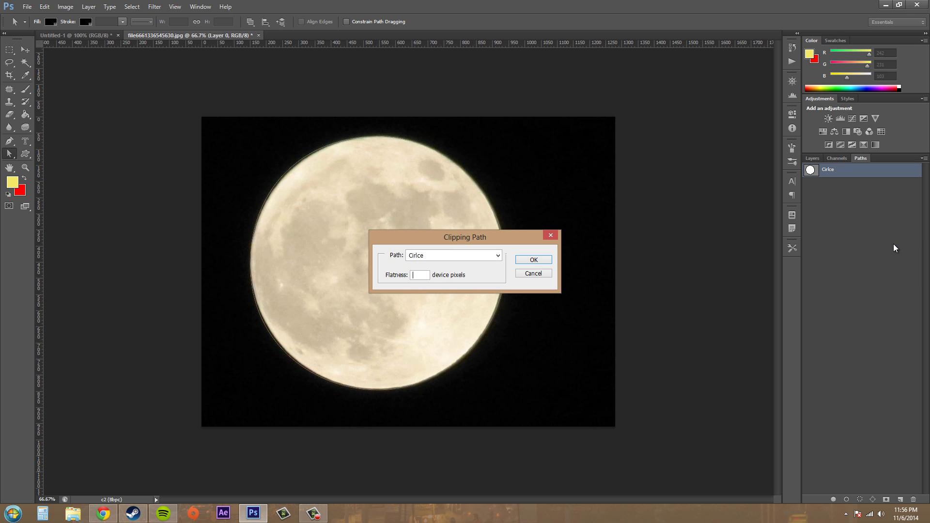
click(416, 274)
click(536, 261)
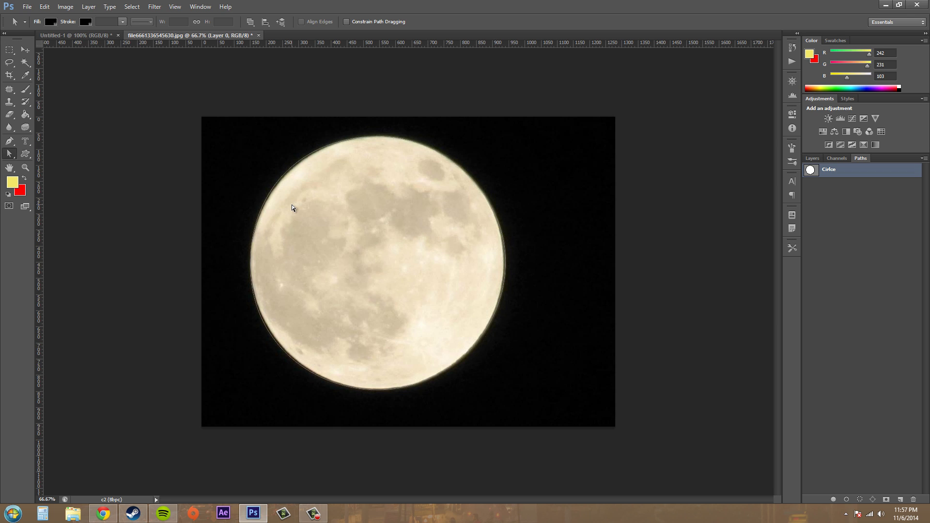
- Switch the image to CMYK Color, accept the profile warning, and check the CMYK channels
click(65, 7)
mouse_move(74, 19)
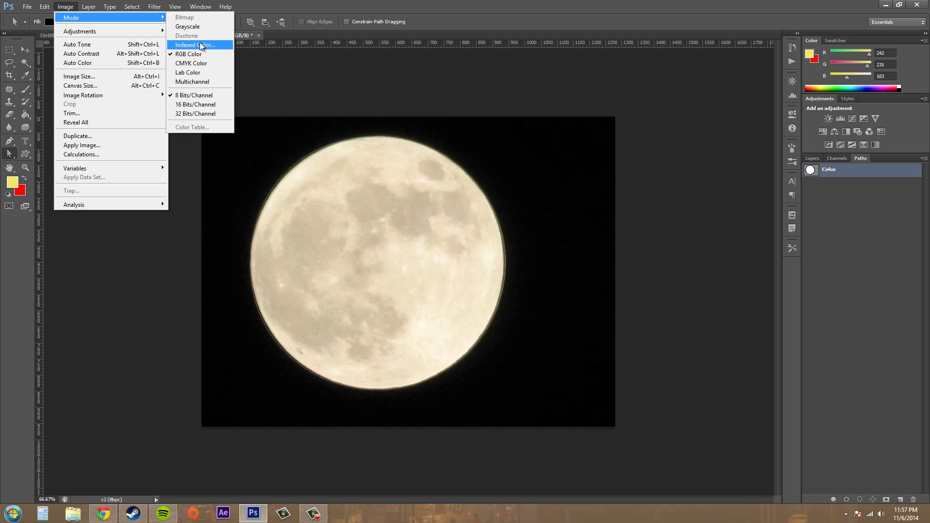
click(188, 64)
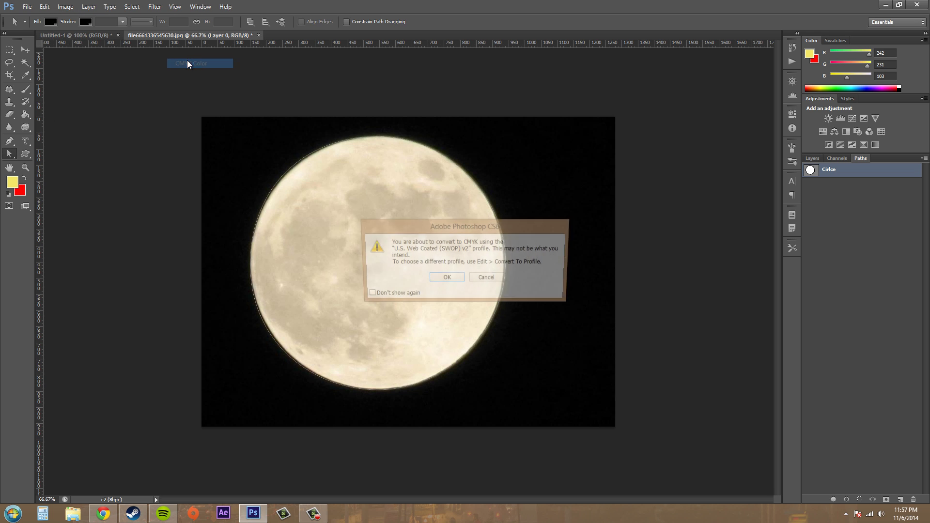
click(445, 278)
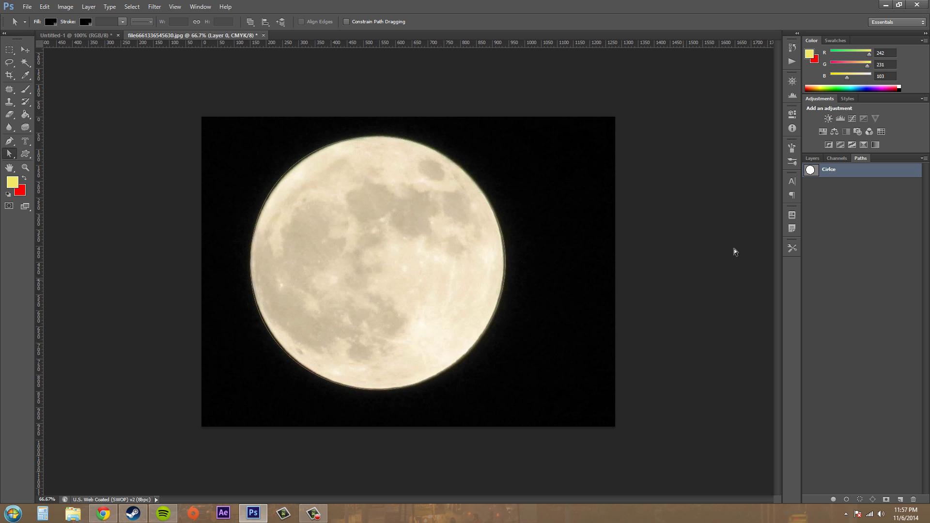
click(837, 158)
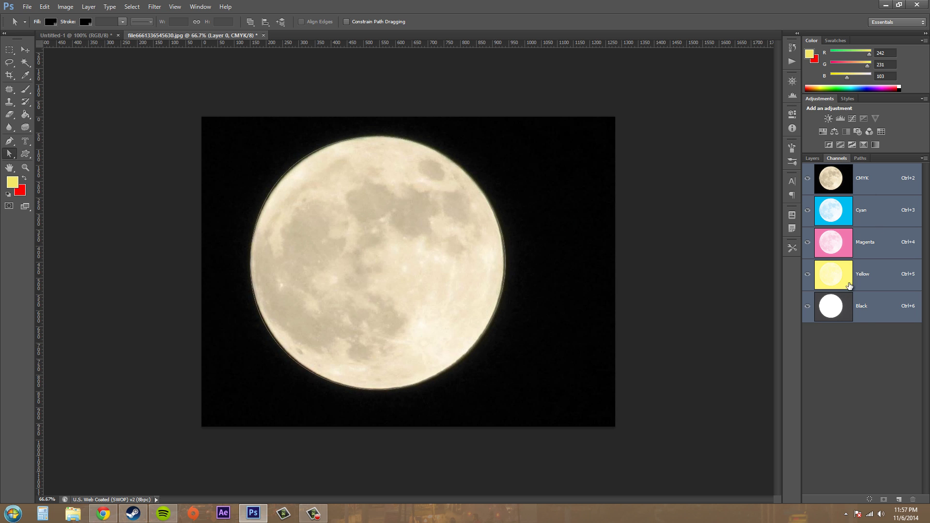
click(812, 158)
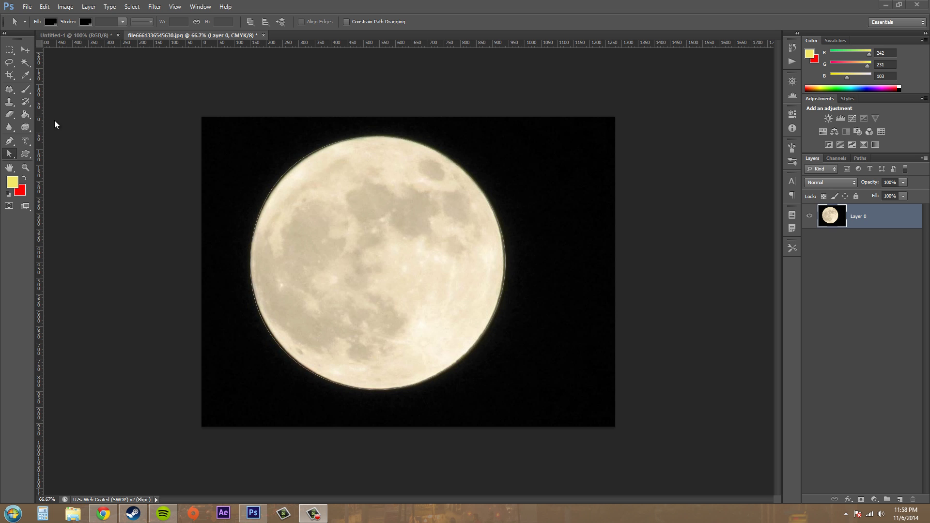
- Save a copy of the moon image as Photoshop EPS named 'ciclemoon'
click(21, 8)
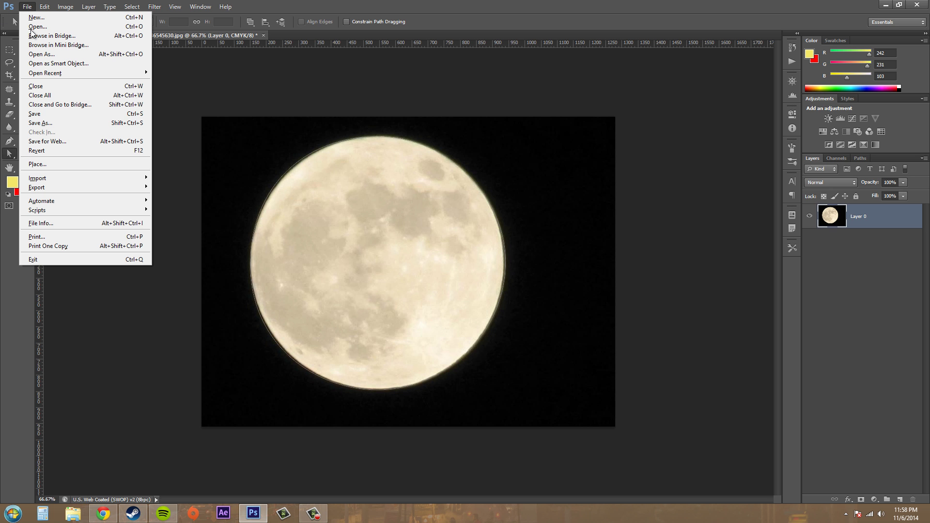
click(48, 123)
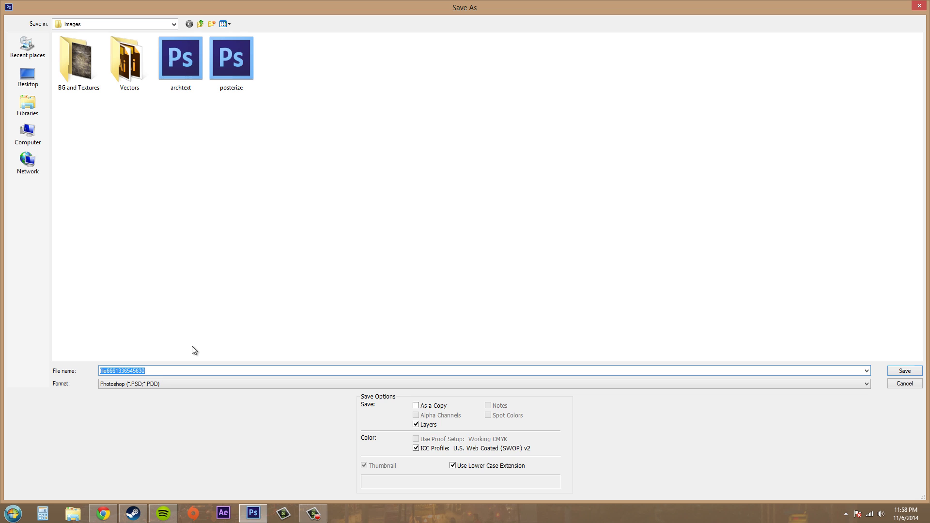
click(168, 383)
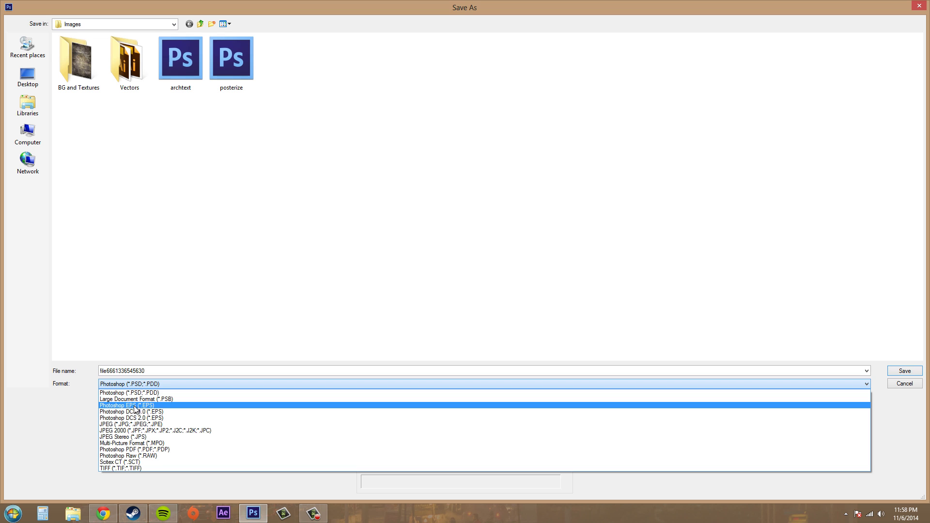
click(110, 406)
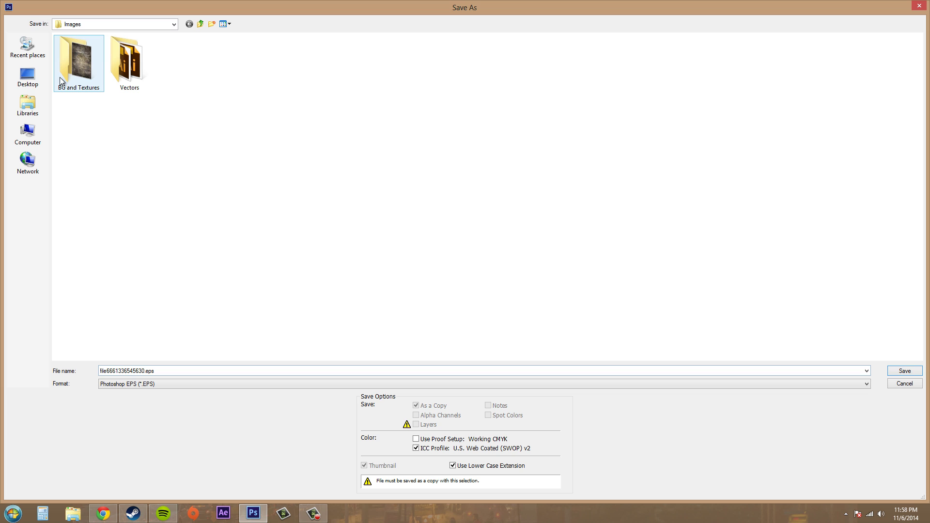
double_click(182, 368)
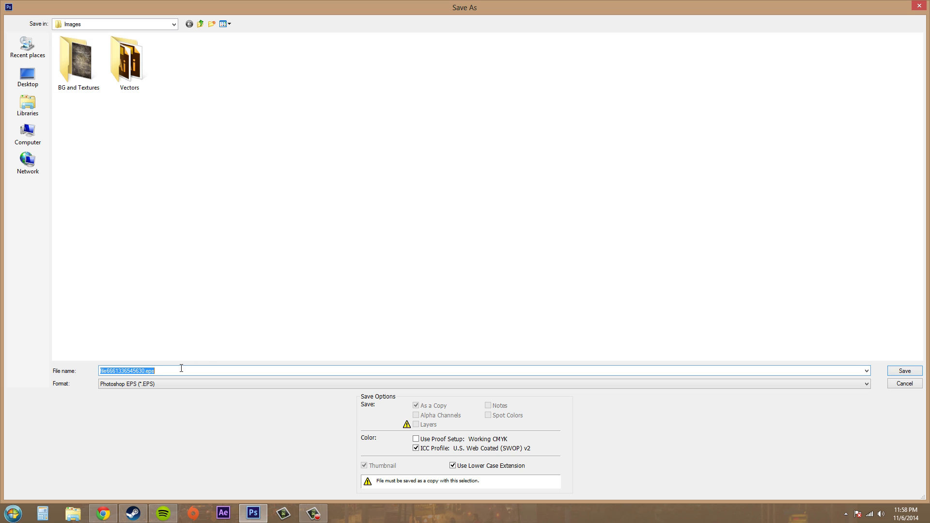
text(ciclemoon)
click(903, 371)
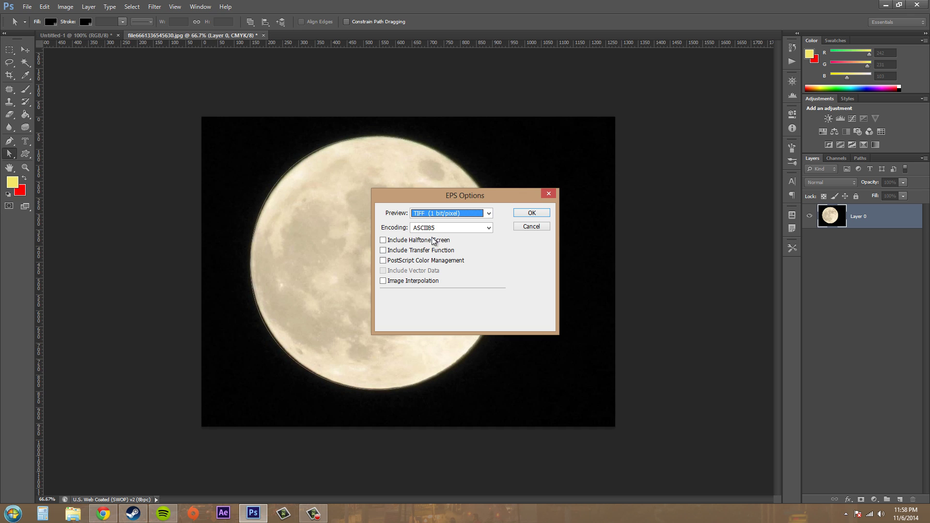
- Set the EPS preview to TIFF (8 bits/pixel) with ASCII85 encoding and confirm
click(481, 212)
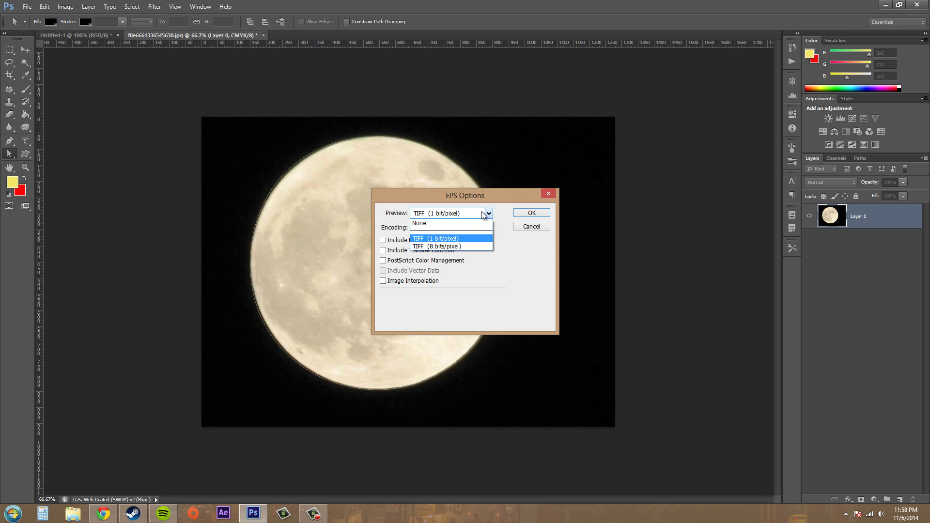
click(481, 212)
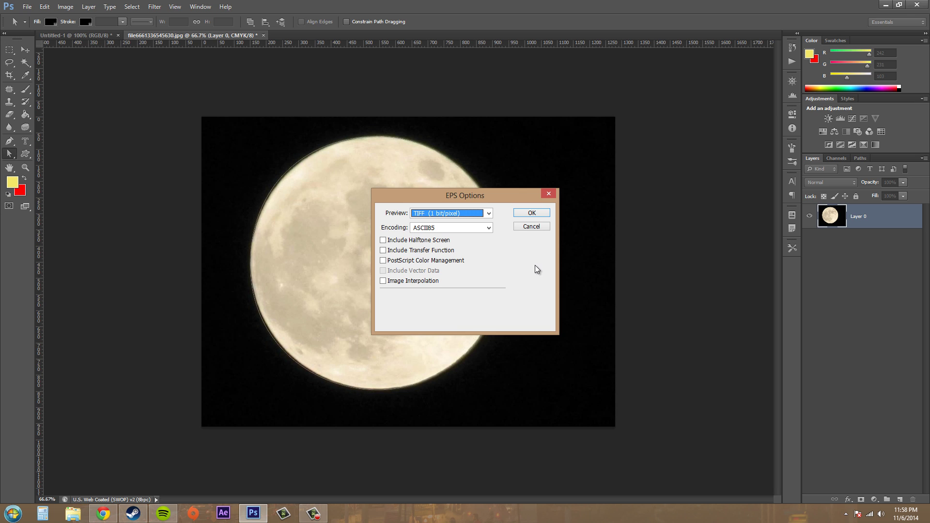
click(488, 215)
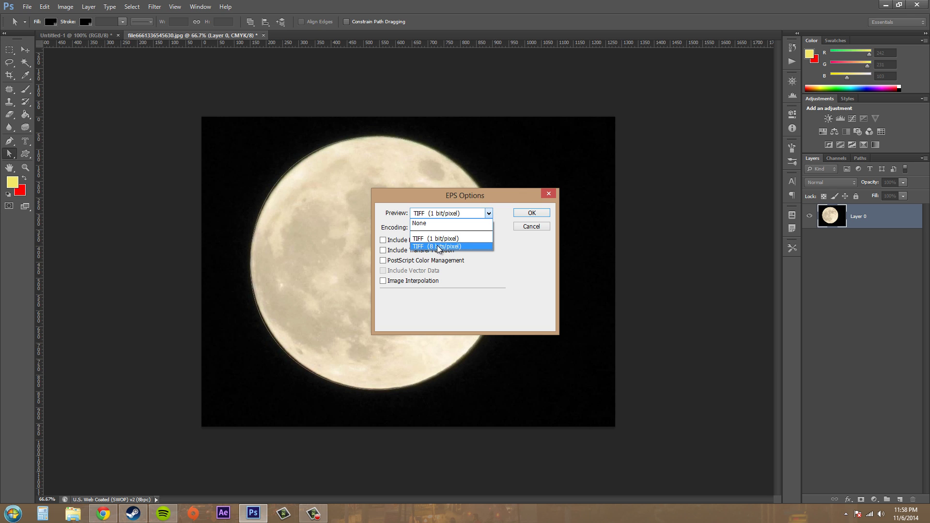
click(437, 247)
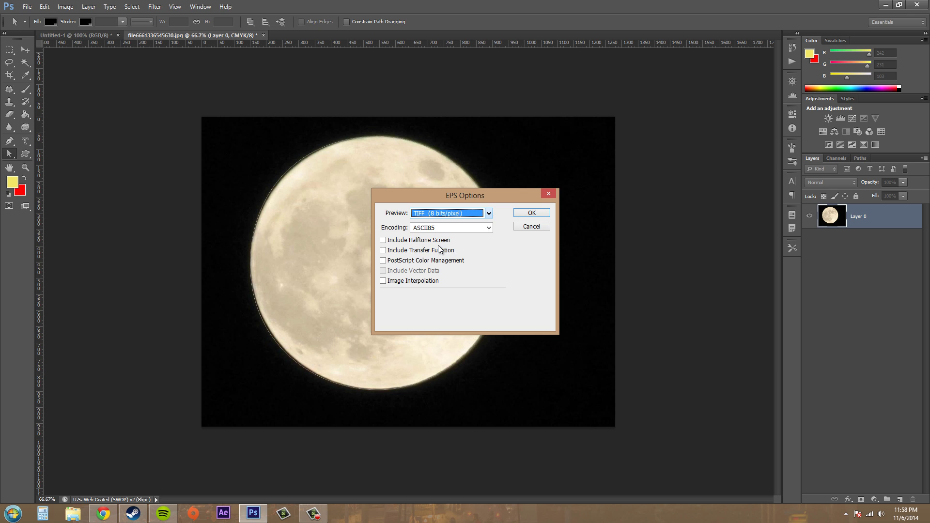
click(526, 215)
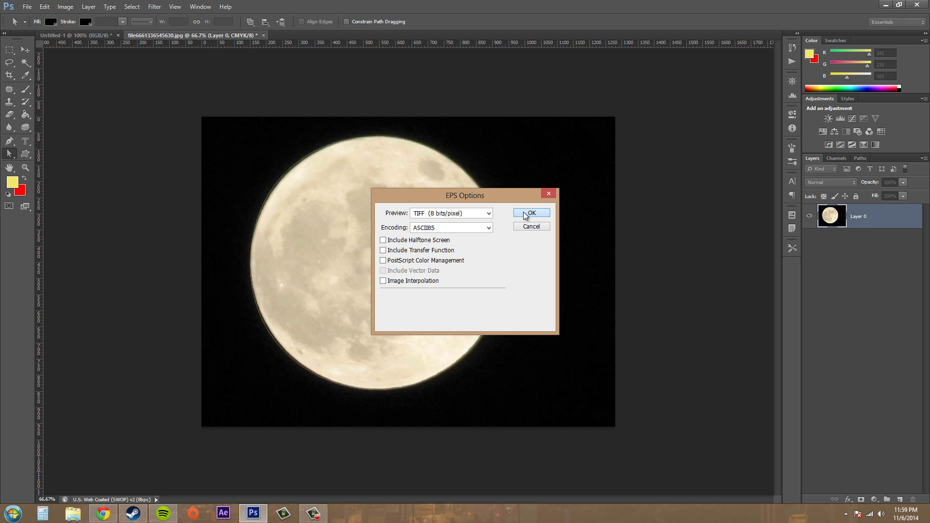
- Save a layered TIFF copy named 'cirlceindesign', accepting the default TIFF options
click(34, 7)
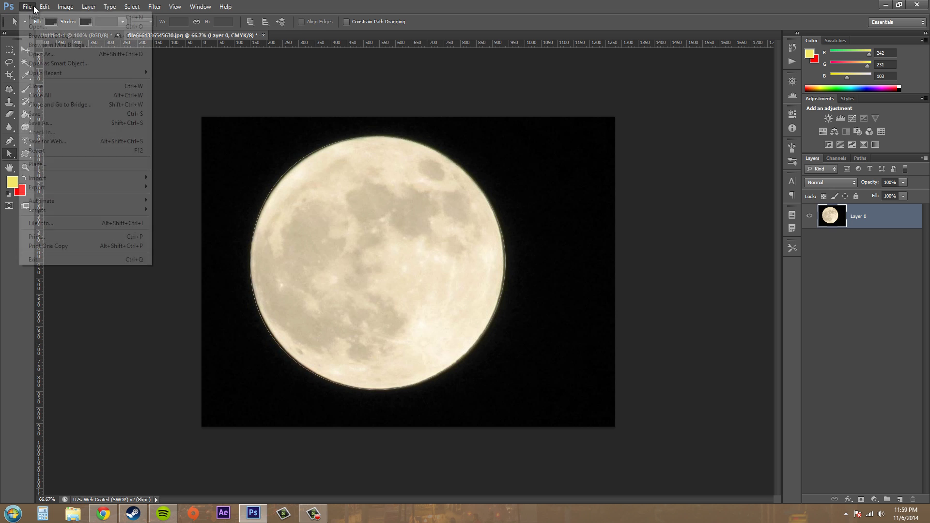
click(42, 122)
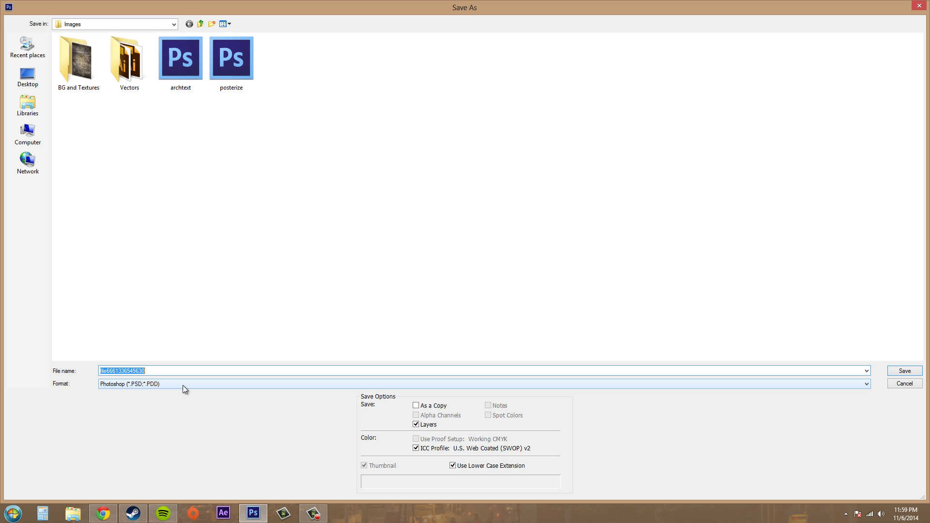
click(182, 385)
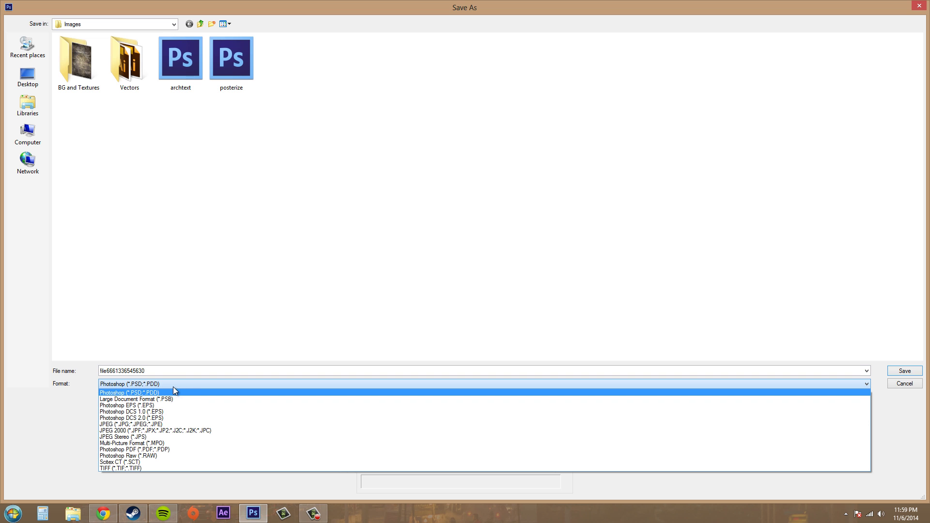
click(131, 469)
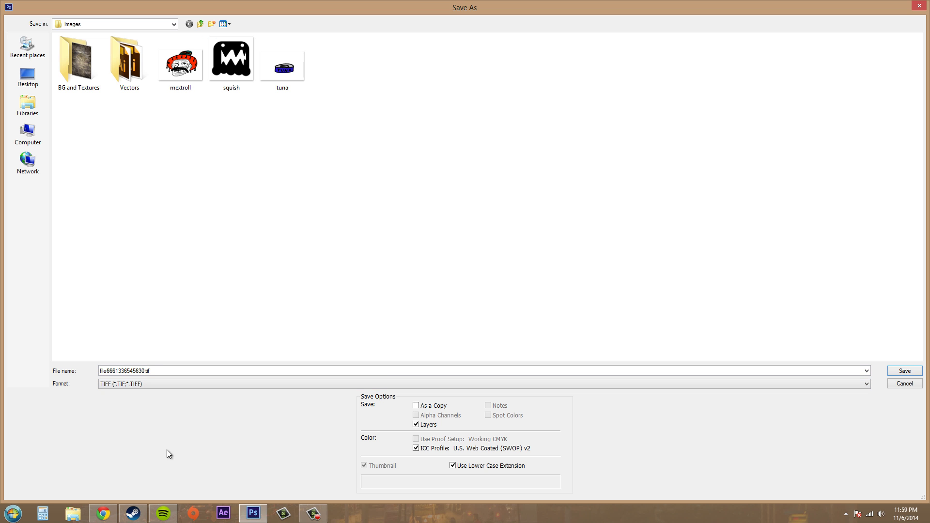
double_click(715, 372)
text(cirlceindesign)
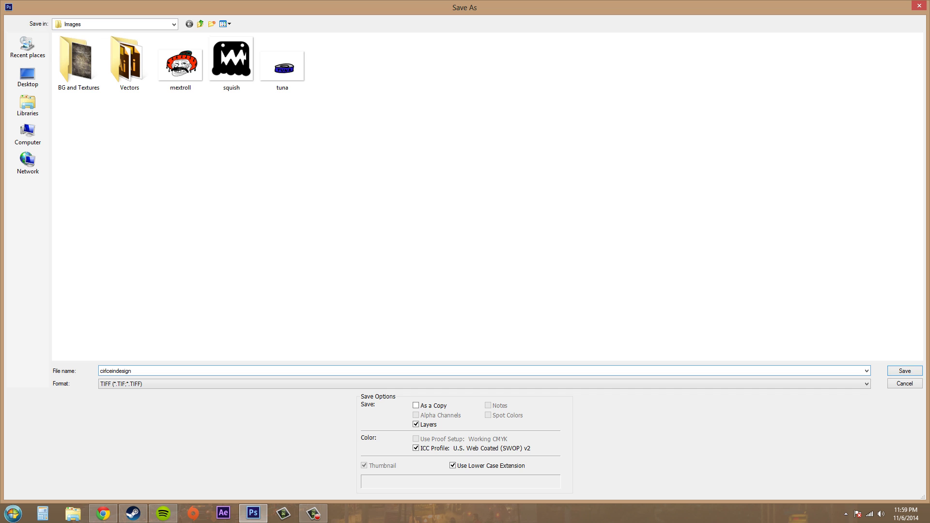
click(900, 371)
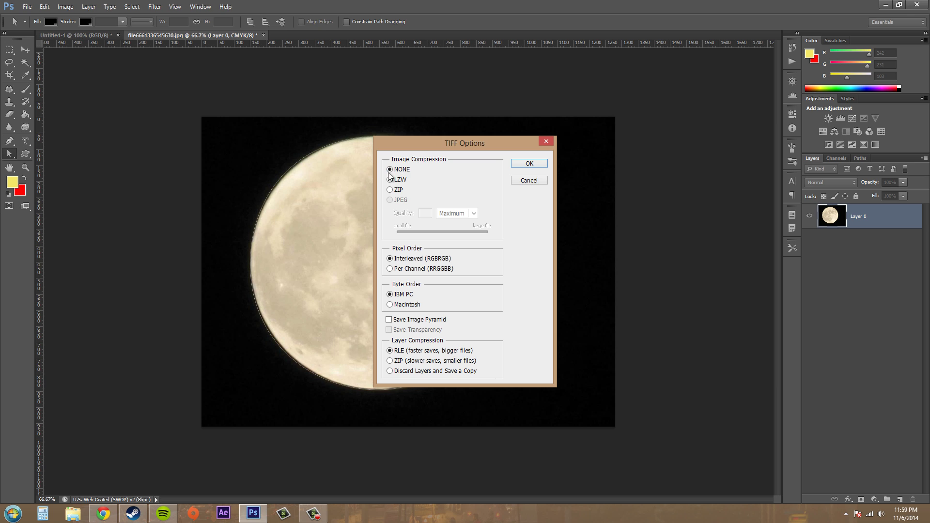
click(532, 164)
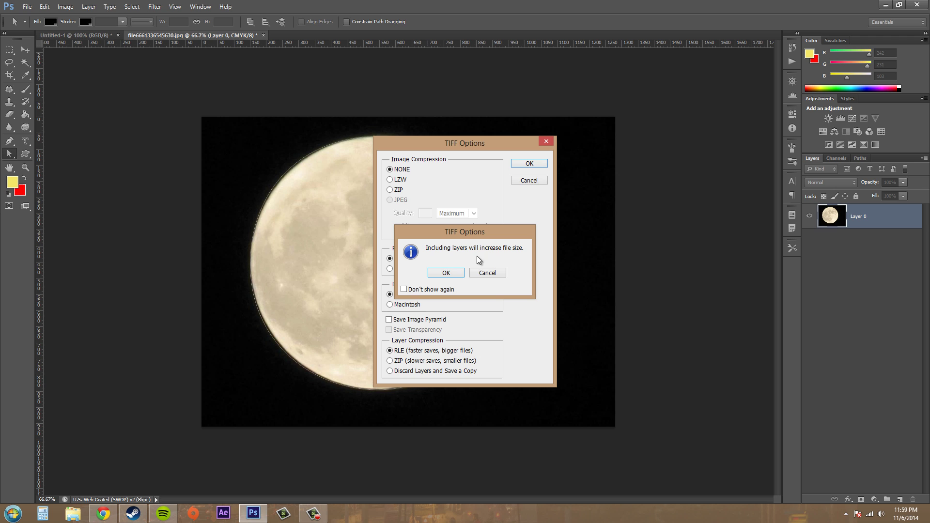
click(445, 273)
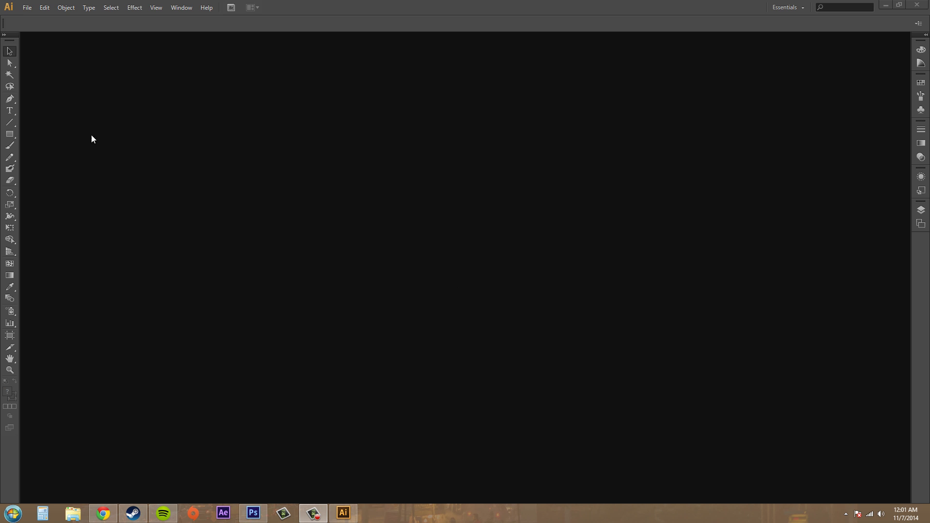
- Open ciclemoon.eps from the file browser as an Illustrator document
click(24, 9)
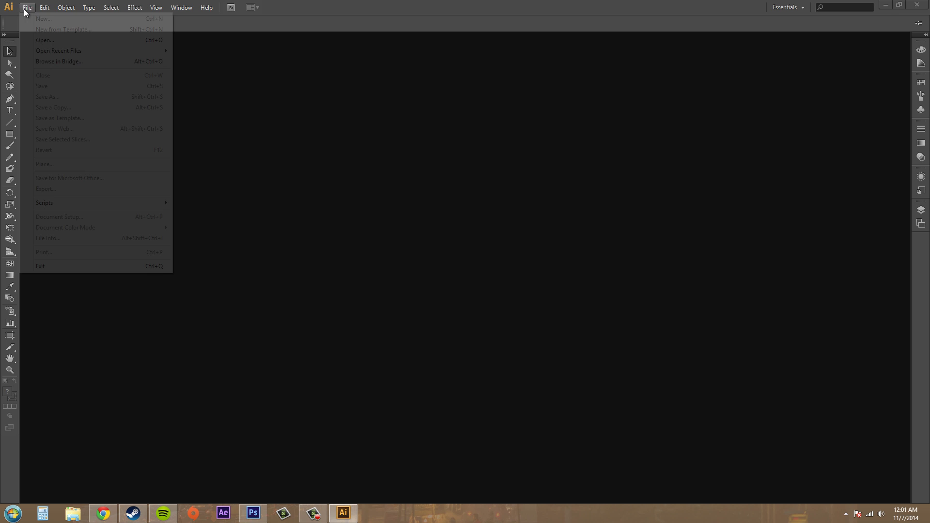
click(43, 40)
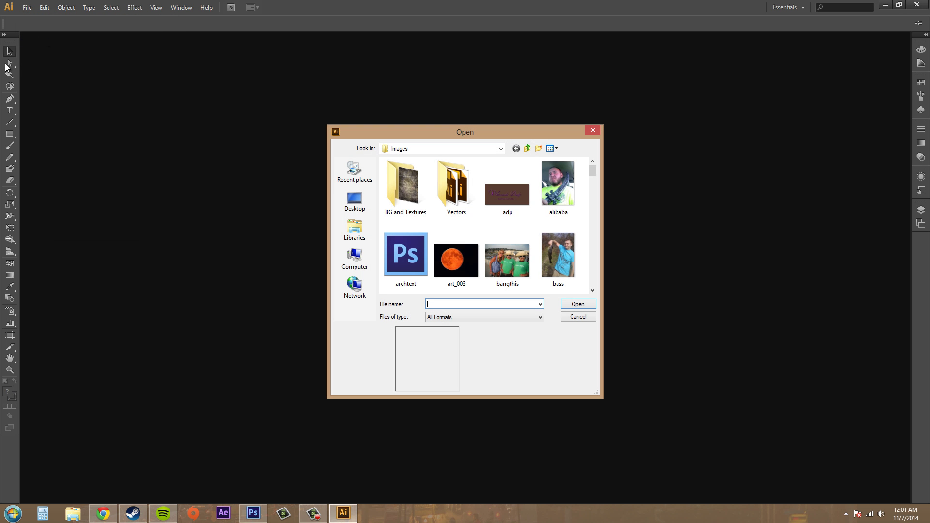
scroll(594, 289, down, 6)
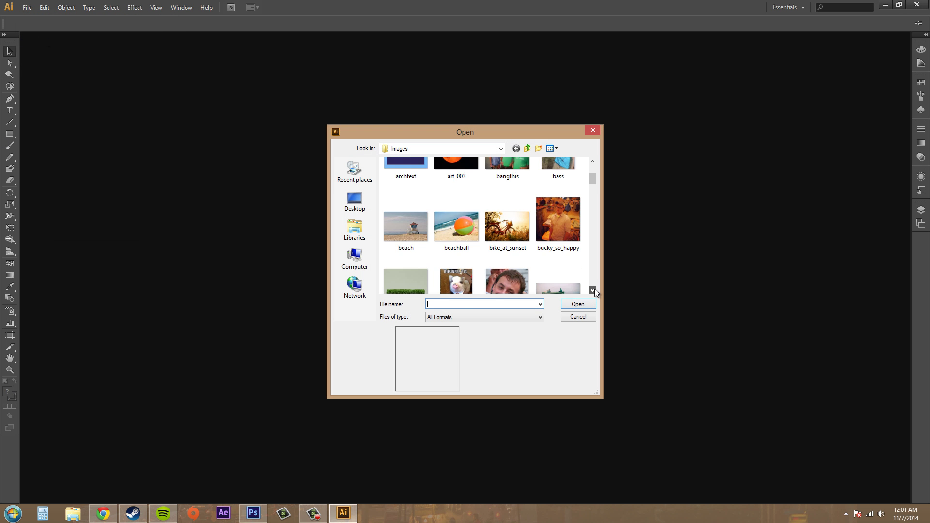
click(557, 206)
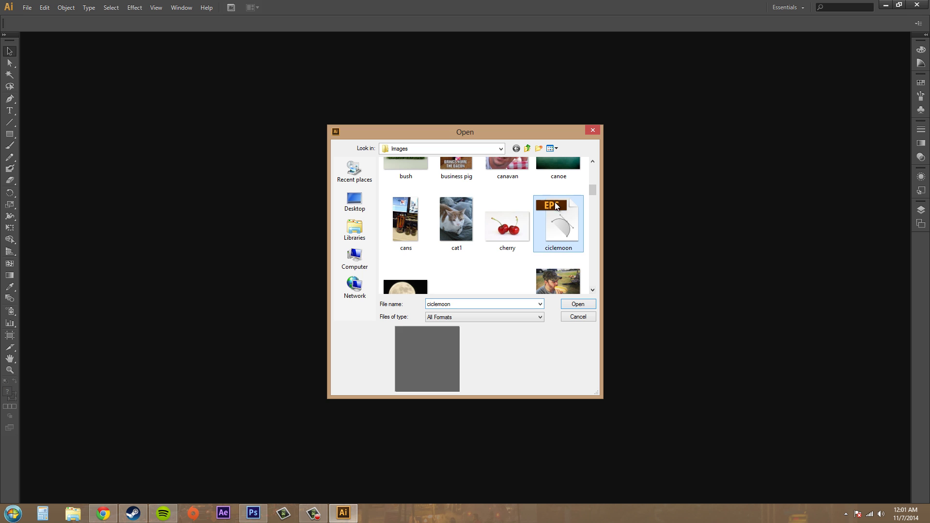
click(576, 304)
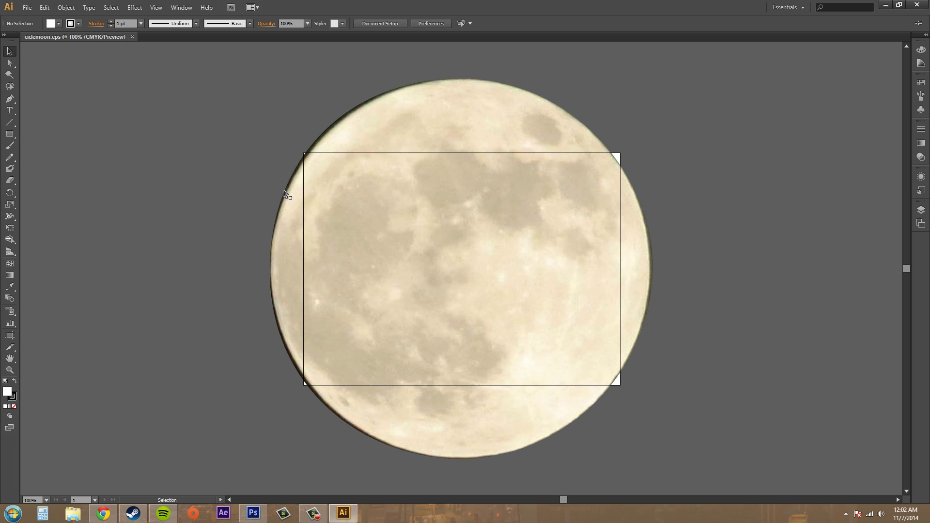
click(375, 438)
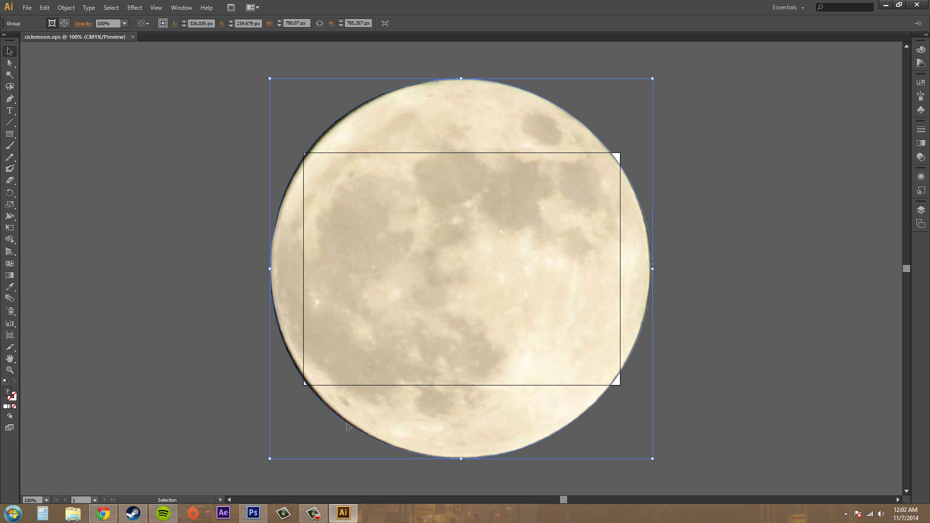
click(159, 362)
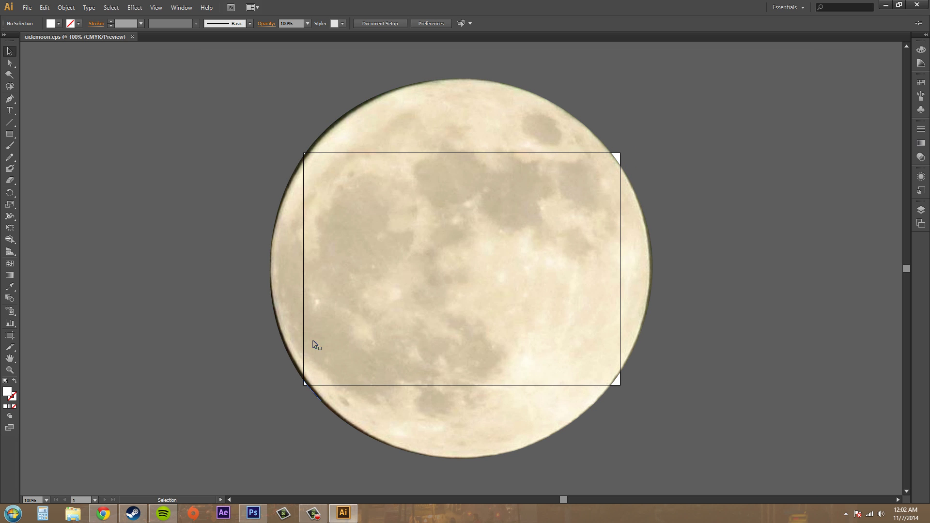
click(253, 513)
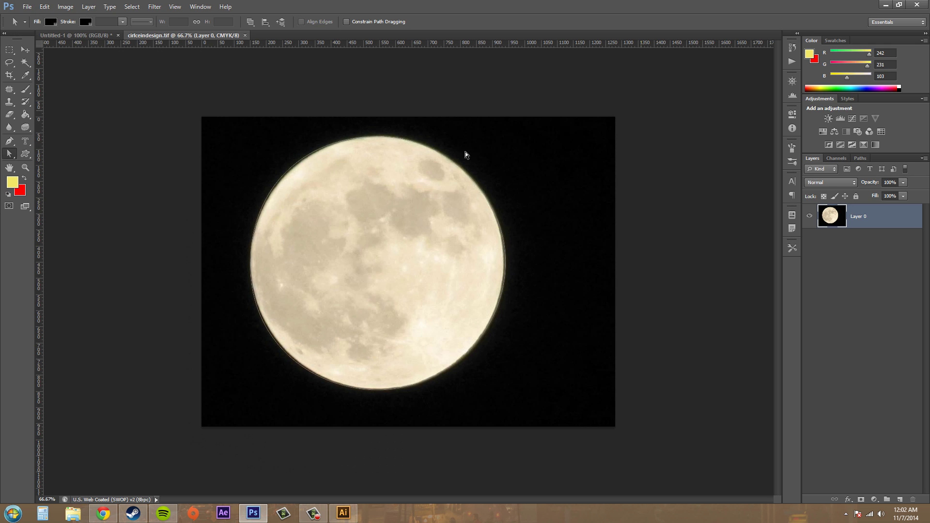
click(343, 512)
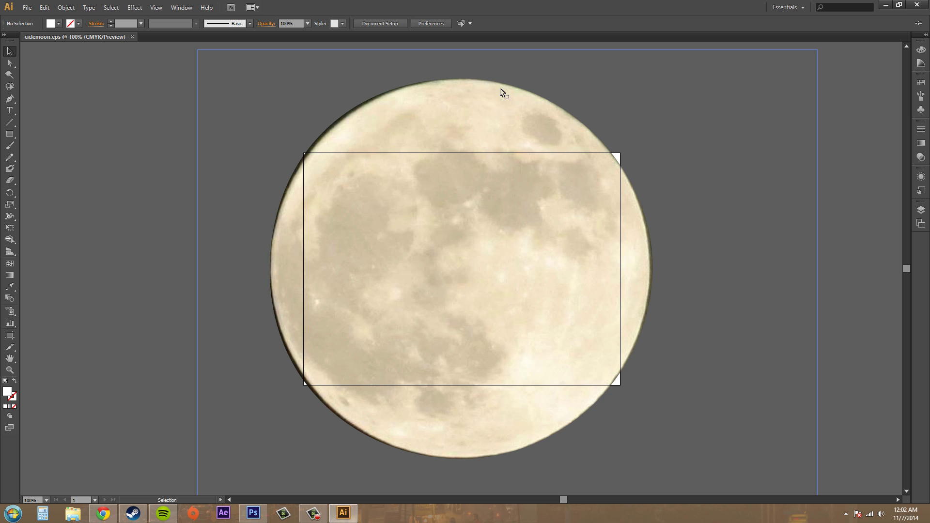
key(ctrl+shift+h)
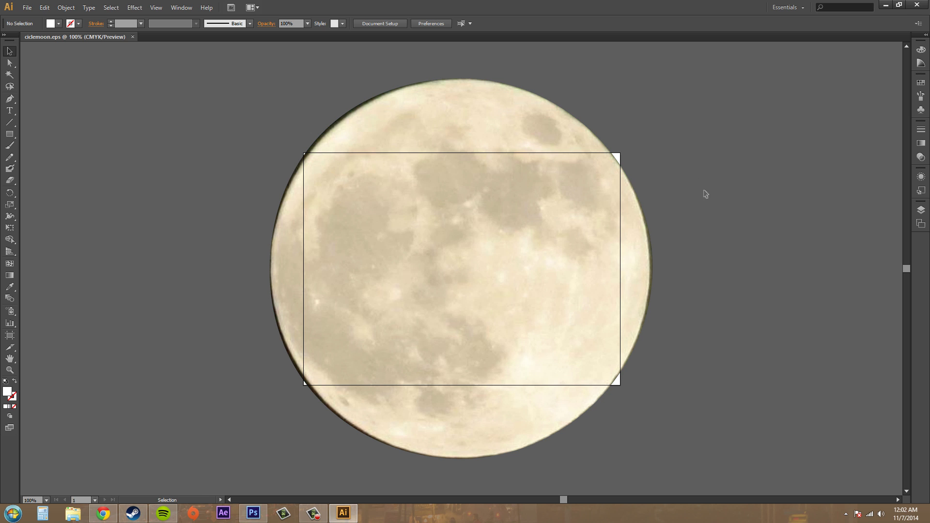